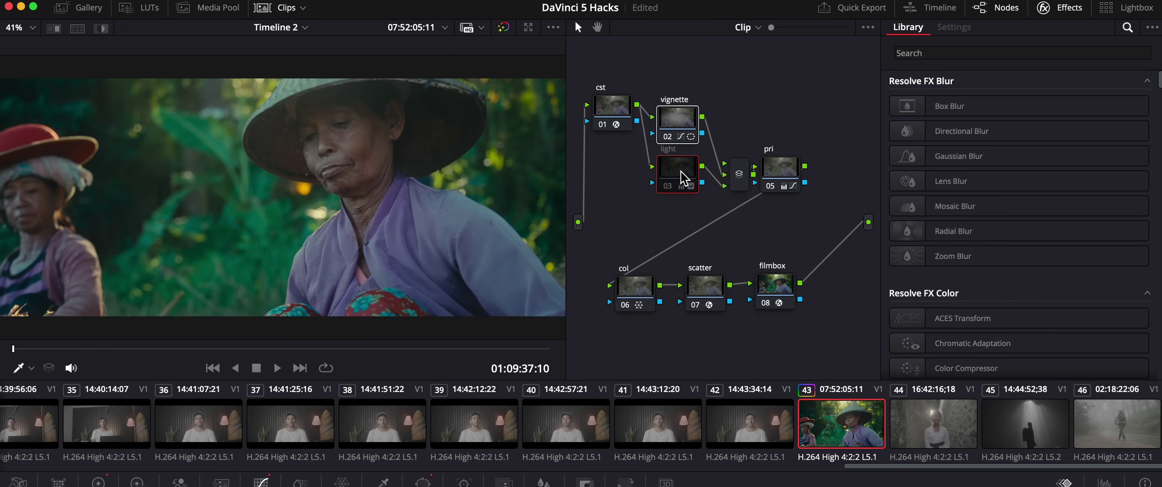
- Add a parallel node beside the light node and name it Prism
{"action": "key", "text": "alt+p"}
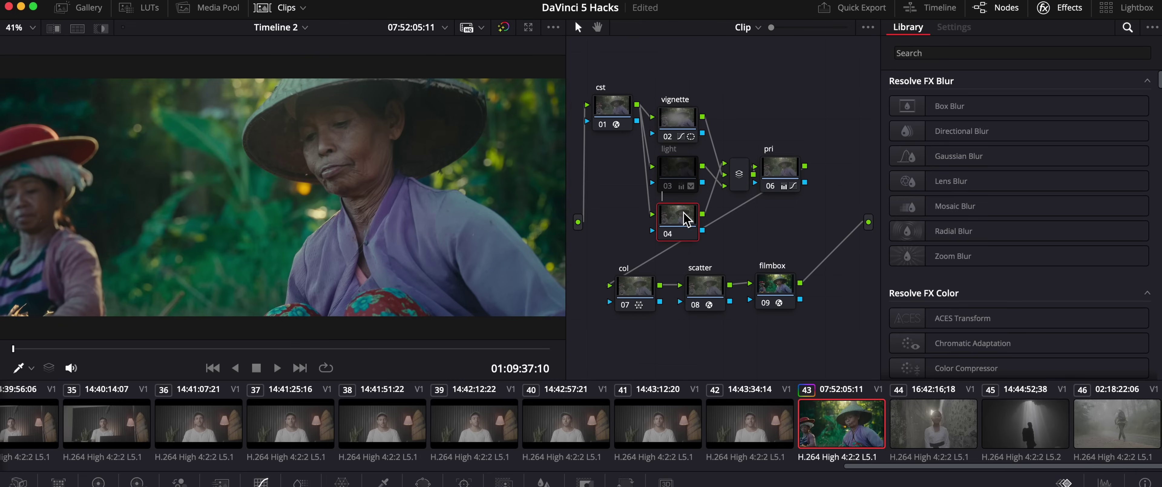
{"action": "type", "text": "ism"}
{"action": "key", "text": "Return"}
- Search the Effects Library for 'prism' and apply Prism Blur to node 04
{"action": "left_click", "coordinate": [775, 286]}
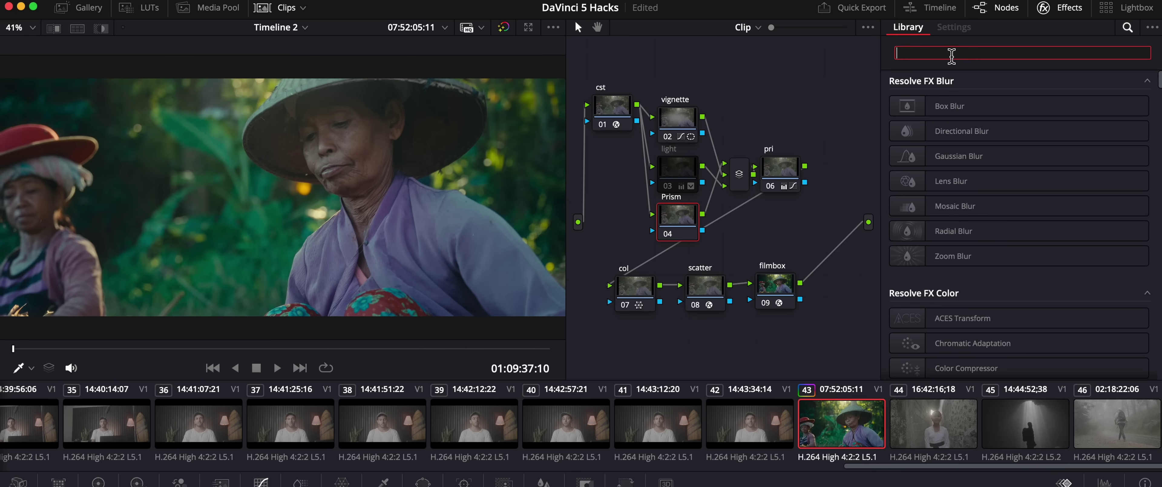
{"action": "type", "text": "prism"}
{"action": "left_click_drag", "start_coordinate": [952, 106], "coordinate": [678, 221]}
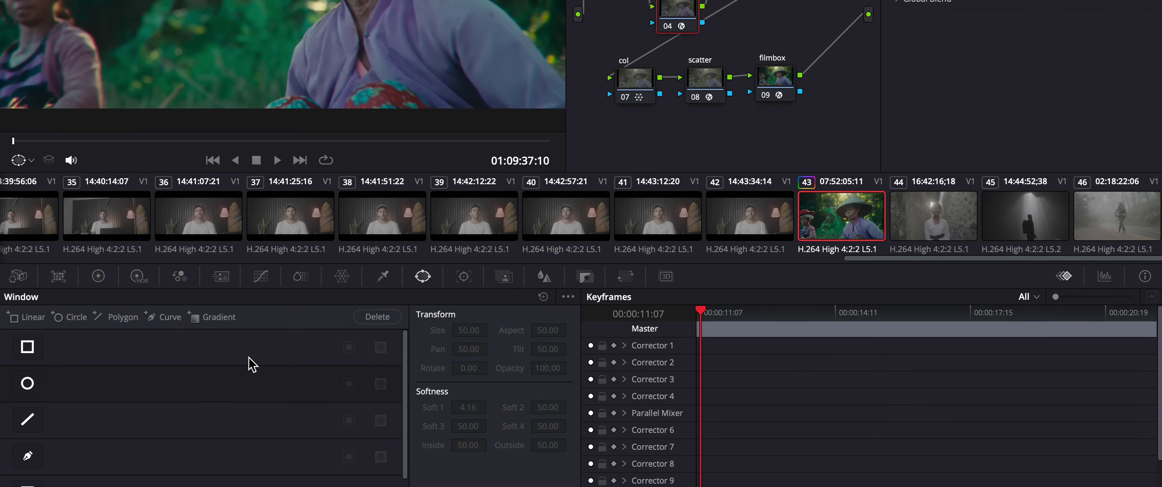
- Mask the Prism node with a circle window enlarged around the woman, then toggle the node to compare
{"action": "left_click", "coordinate": [69, 401]}
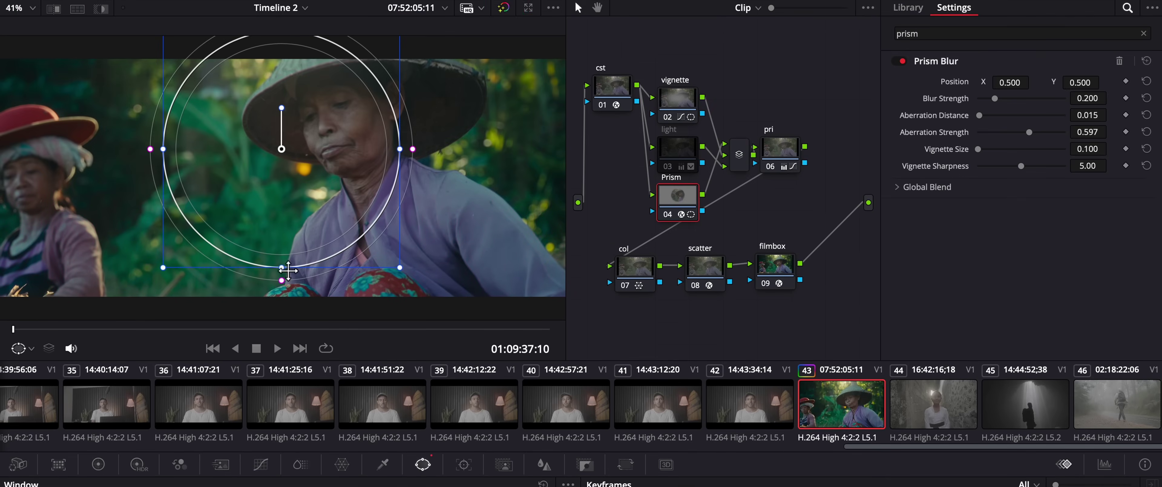
{"action": "left_click_drag", "start_coordinate": [281, 126], "coordinate": [278, 172]}
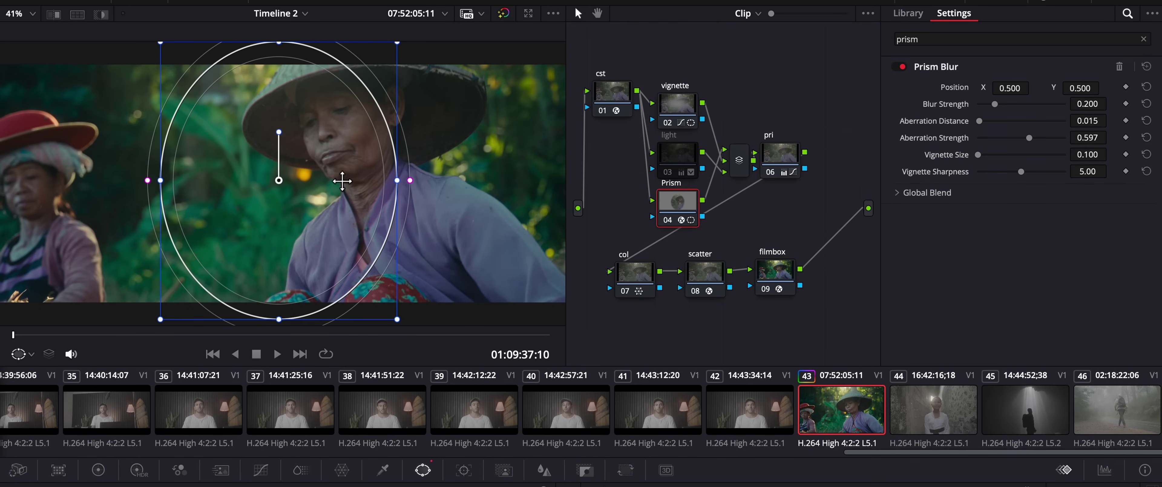
{"action": "scroll", "coordinate": [342, 181], "scroll_direction": "down", "scroll_amount": 4}
{"action": "left_click_drag", "start_coordinate": [327, 140], "coordinate": [328, 119]}
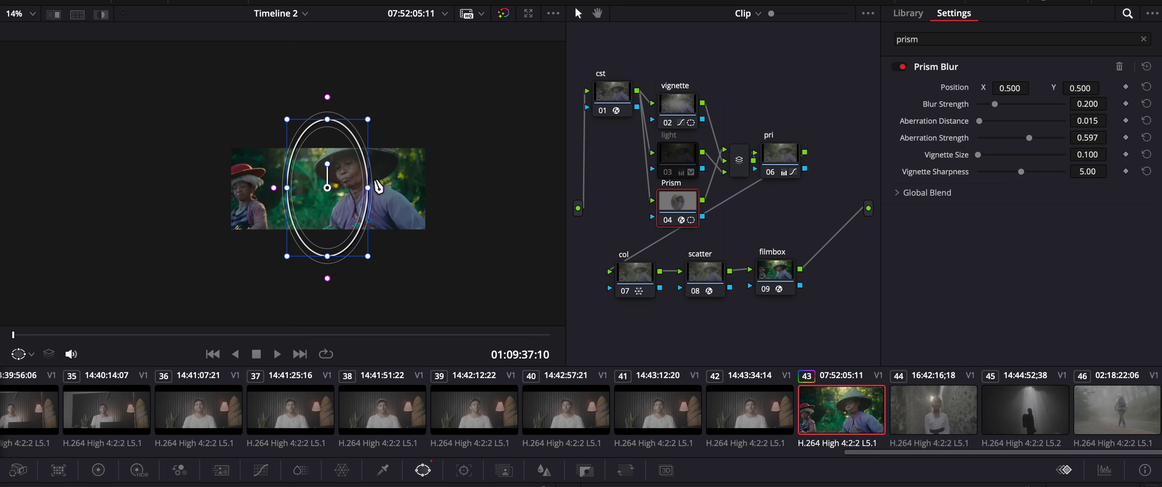
{"action": "left_click_drag", "start_coordinate": [369, 187], "coordinate": [403, 188]}
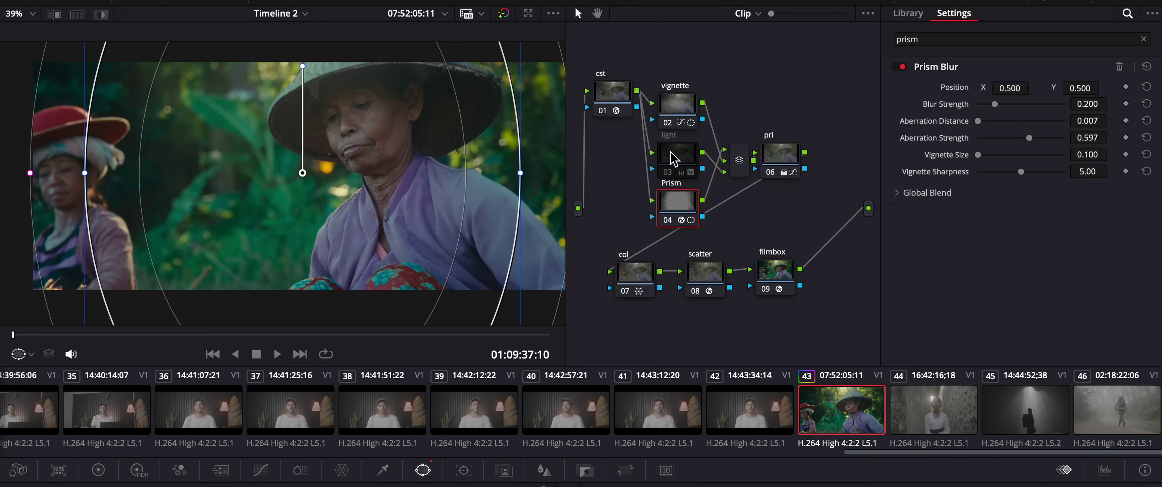
{"action": "left_click", "coordinate": [779, 156]}
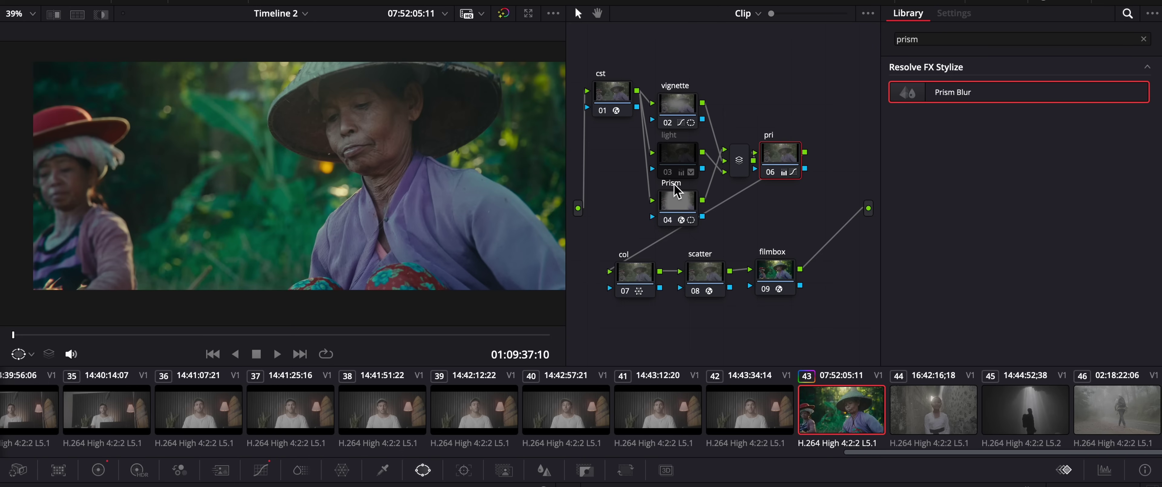
{"action": "key", "text": "ctrl+d"}
{"action": "key", "text": "ctrl+d"}
{"action": "key", "text": "ctrl+d"}
- Select the Prism node to view its settings
{"action": "left_click", "coordinate": [675, 187]}
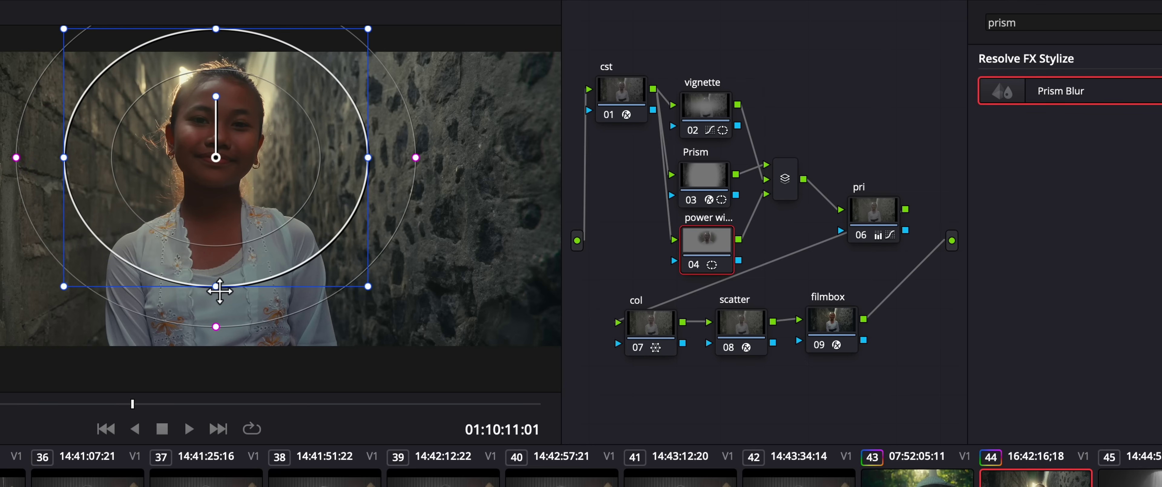
- Widen the circle's outer softness, then draw a closed Curve window around the girl's head and shoulders
{"action": "left_click_drag", "start_coordinate": [415, 157], "coordinate": [428, 158]}
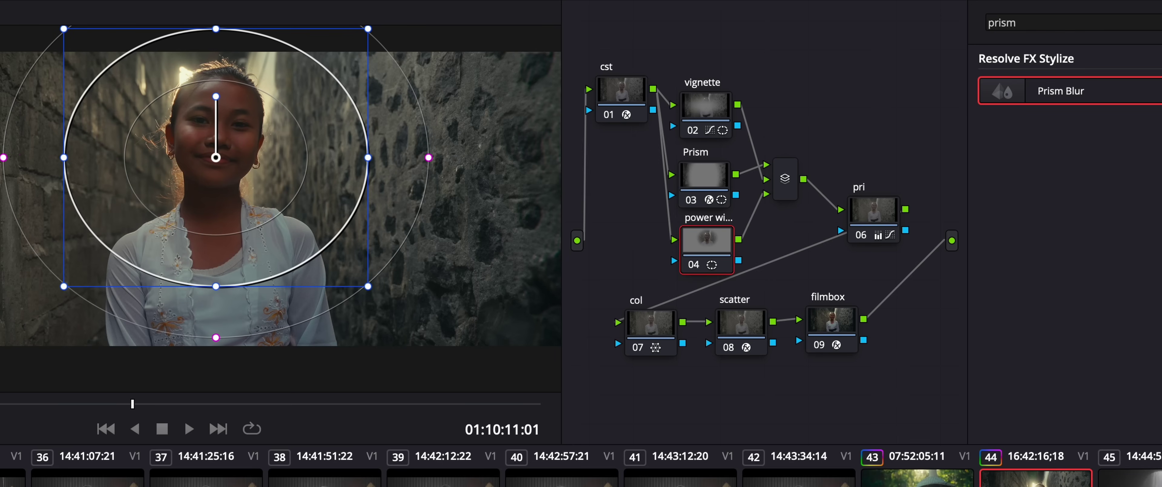
{"action": "key", "text": "shift+grave"}
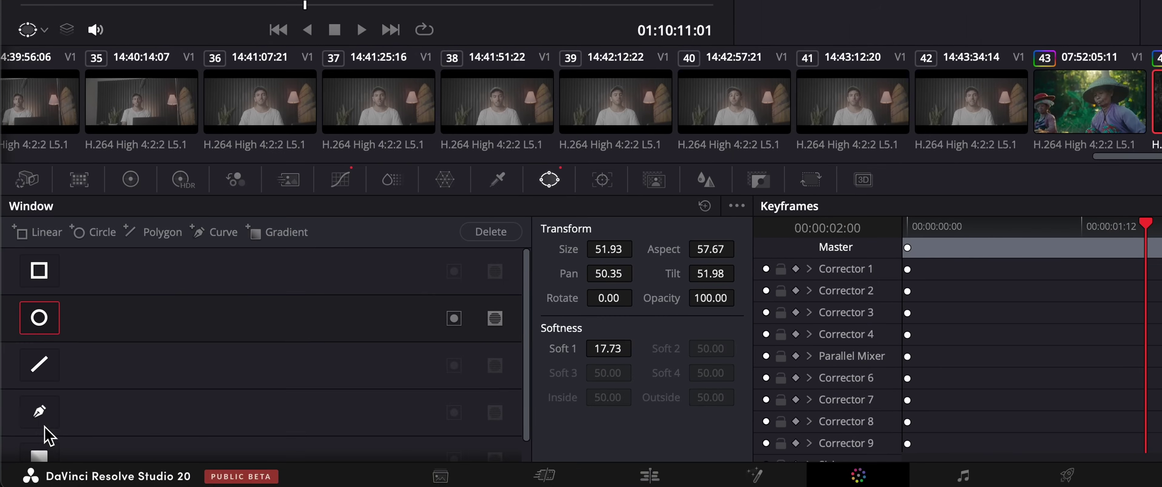
{"action": "left_click", "coordinate": [0, 486]}
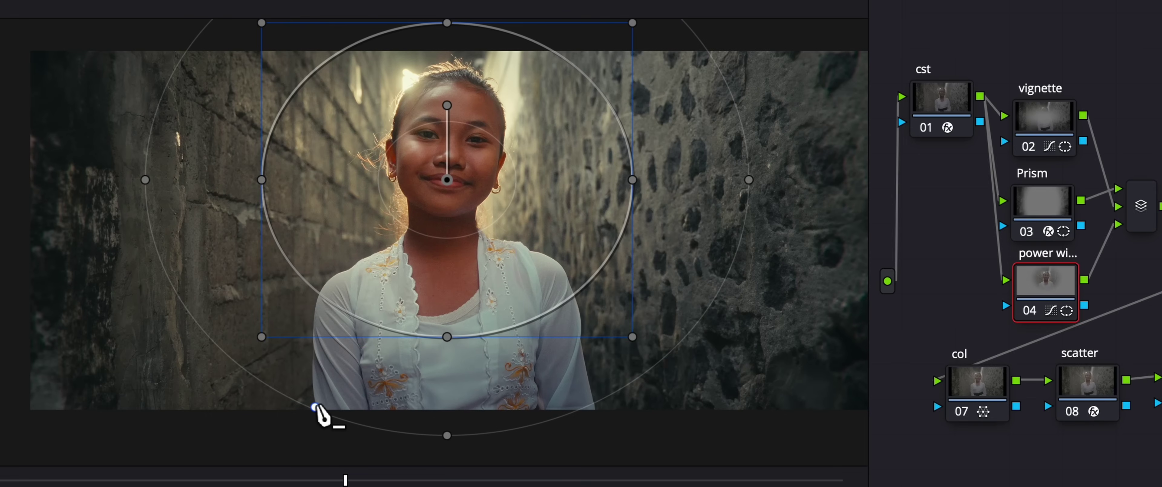
{"action": "left_click", "coordinate": [276, 272]}
{"action": "left_click", "coordinate": [285, 172]}
{"action": "left_click", "coordinate": [347, 134]}
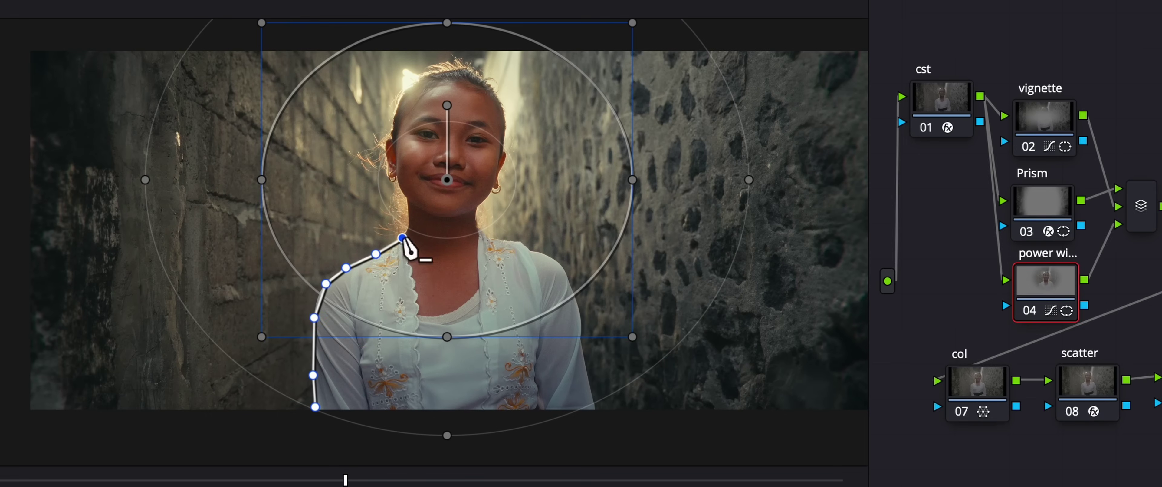
{"action": "left_click", "coordinate": [352, 95]}
{"action": "left_click", "coordinate": [343, 20]}
{"action": "left_click", "coordinate": [419, 7]}
{"action": "left_click", "coordinate": [432, 70]}
{"action": "left_click", "coordinate": [418, 130]}
{"action": "left_click", "coordinate": [544, 253]}
{"action": "left_click", "coordinate": [572, 293]}
{"action": "left_click", "coordinate": [576, 332]}
{"action": "left_click", "coordinate": [600, 420]}
{"action": "left_click", "coordinate": [313, 430]}
{"action": "left_click", "coordinate": [315, 406]}
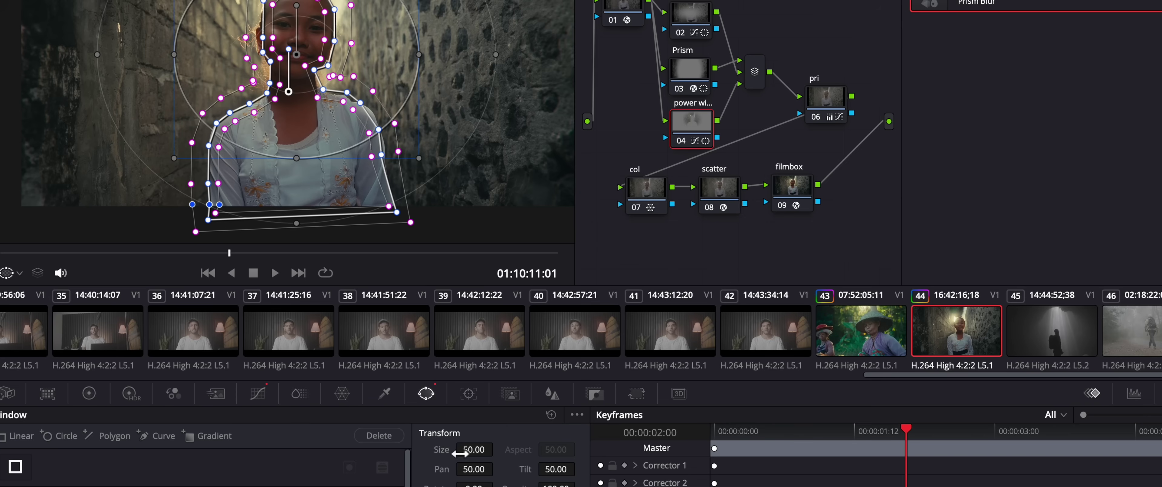
- Track the curve window backward and forward through the shot, then toggle node 04 to compare
{"action": "left_click", "coordinate": [468, 393]}
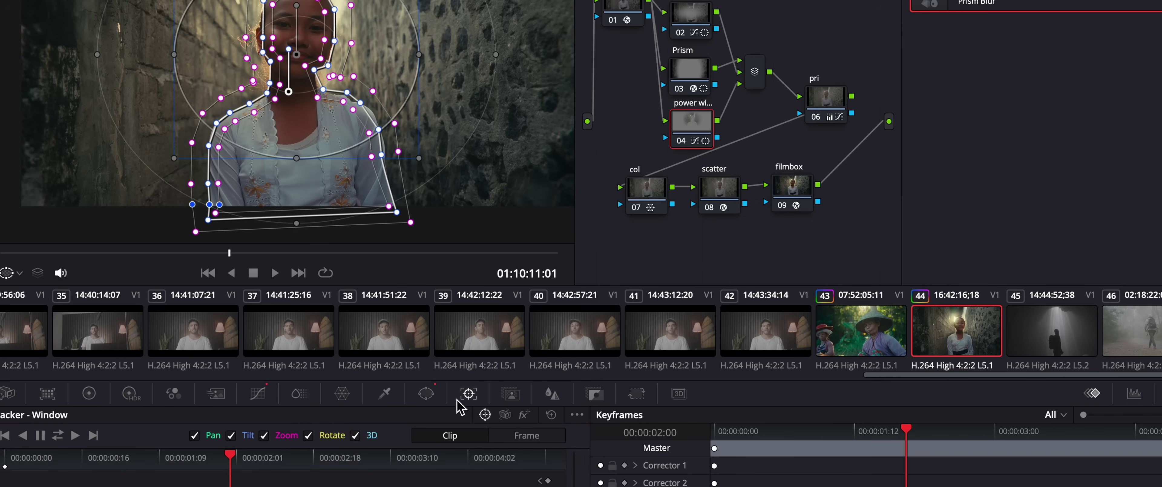
{"action": "left_click", "coordinate": [59, 437]}
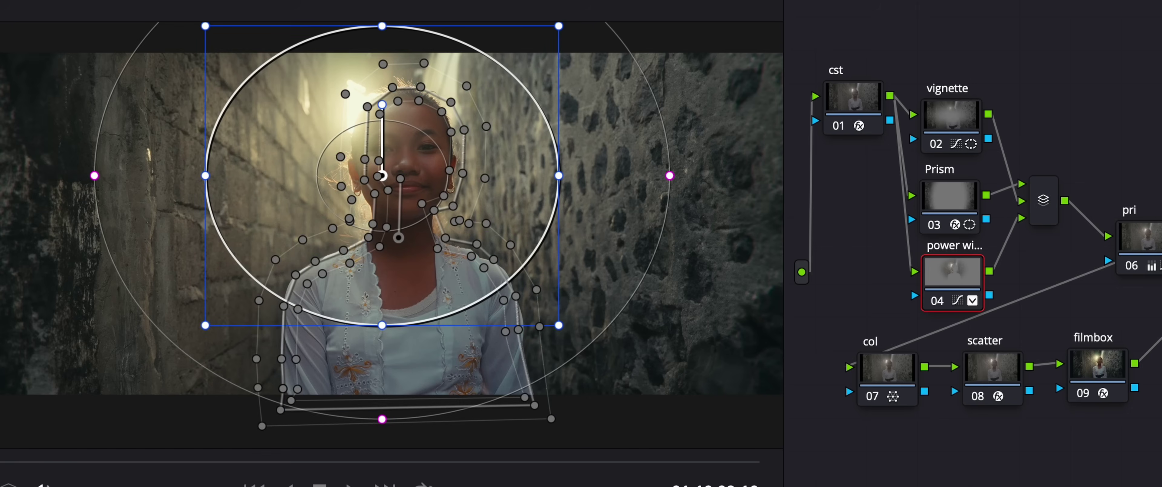
{"action": "key", "text": "ctrl+t"}
{"action": "left_click", "coordinate": [1130, 233]}
{"action": "key", "text": "ctrl+d"}
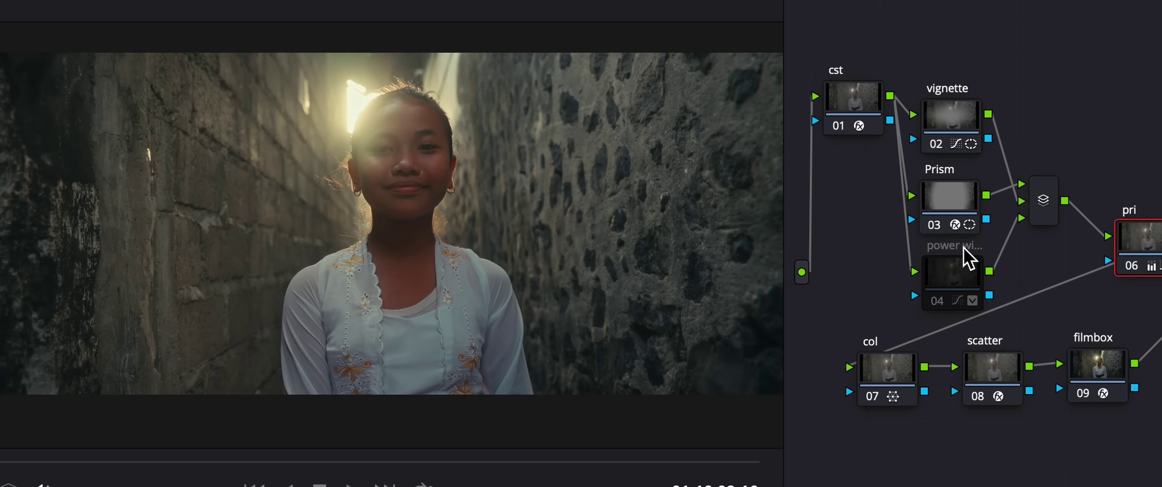
{"action": "key", "text": "ctrl+d"}
{"action": "key", "text": "ctrl+d"}
{"action": "key", "text": "ctrl+d"}
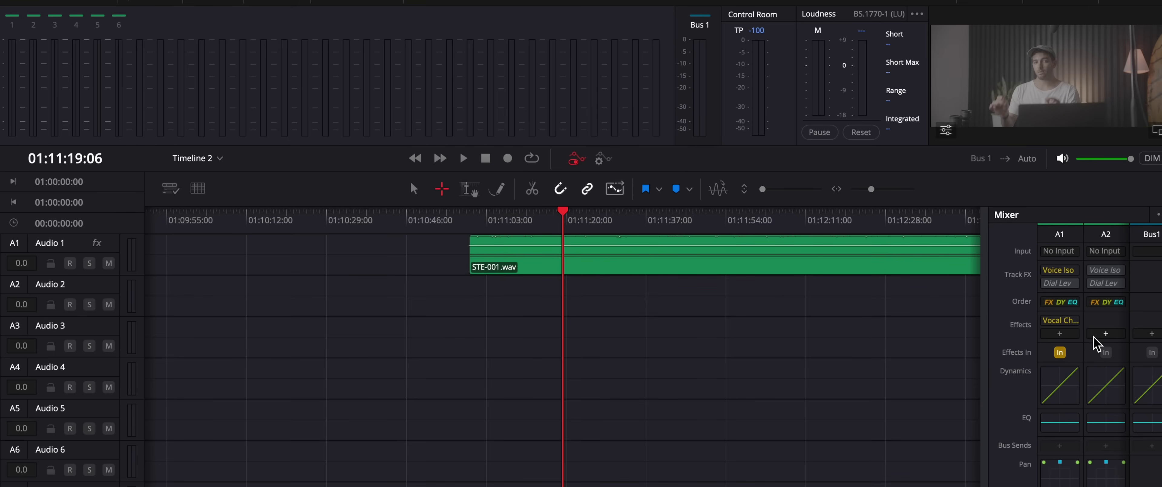
- Add a Vocal Channel effect to Audio 1
{"action": "scroll", "coordinate": [1095, 339], "scroll_direction": "right", "scroll_amount": 3}
{"action": "scroll", "coordinate": [1093, 337], "scroll_direction": "left", "scroll_amount": 3}
{"action": "left_click", "coordinate": [1060, 334]}
{"action": "mouse_move", "coordinate": [1115, 349]}
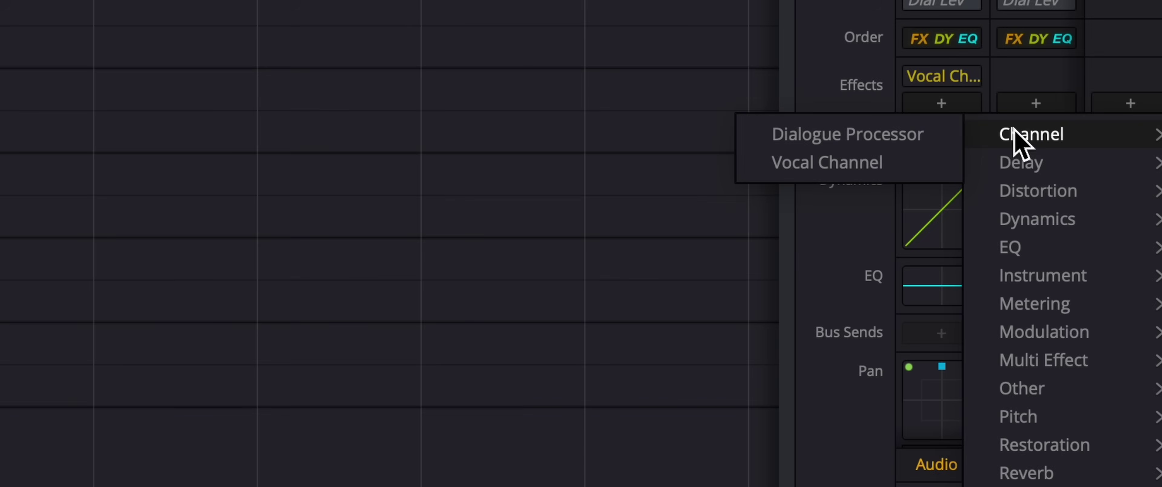
{"action": "left_click", "coordinate": [1018, 362]}
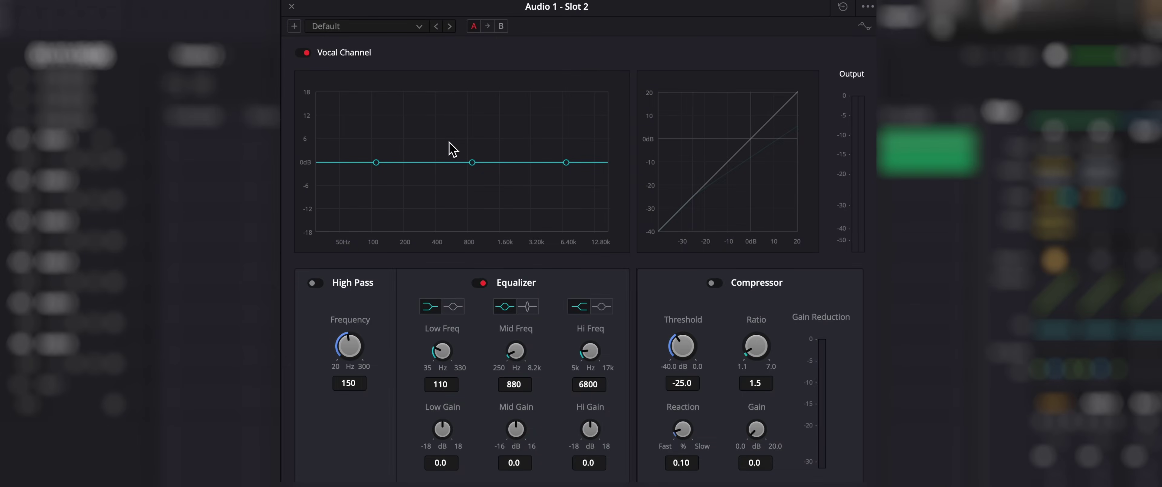
- Boost the low band to about +10.7 dB, mid to 2.4 dB, high to +10.3 dB, then load Studio Voice Preset
{"action": "left_click_drag", "start_coordinate": [378, 164], "coordinate": [378, 125]}
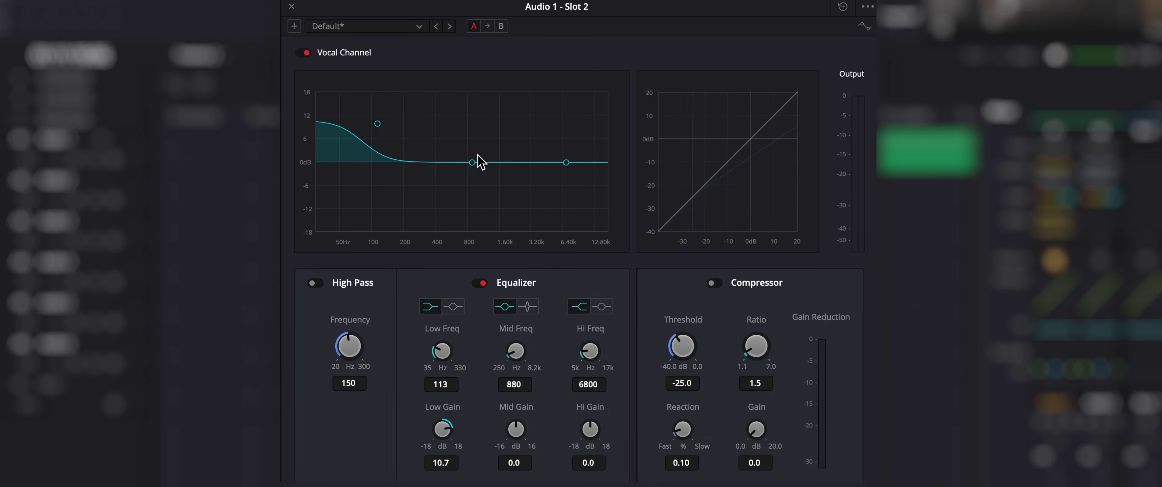
{"action": "left_click_drag", "start_coordinate": [471, 163], "coordinate": [470, 152]}
{"action": "left_click_drag", "start_coordinate": [567, 163], "coordinate": [567, 124]}
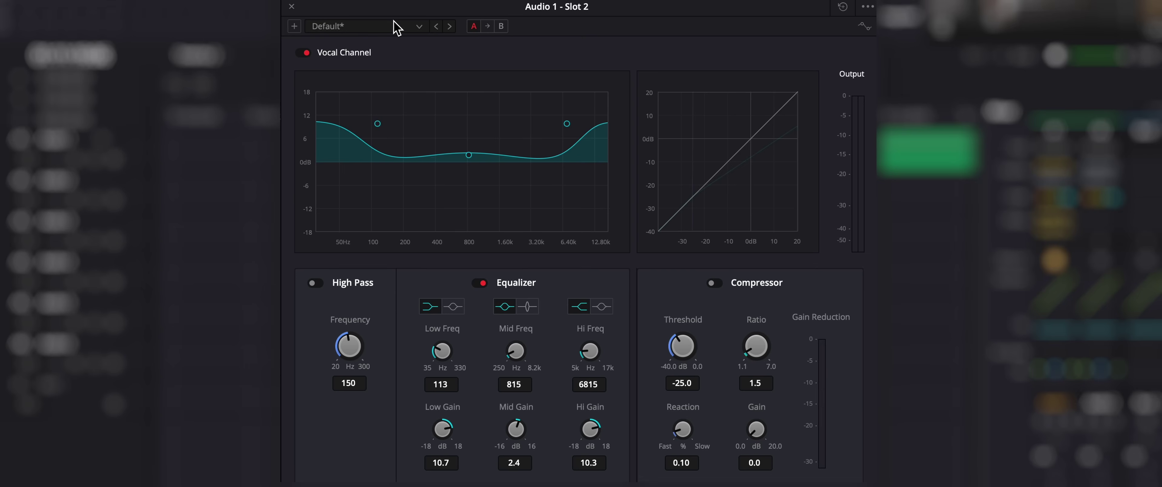
{"action": "left_click", "coordinate": [384, 42]}
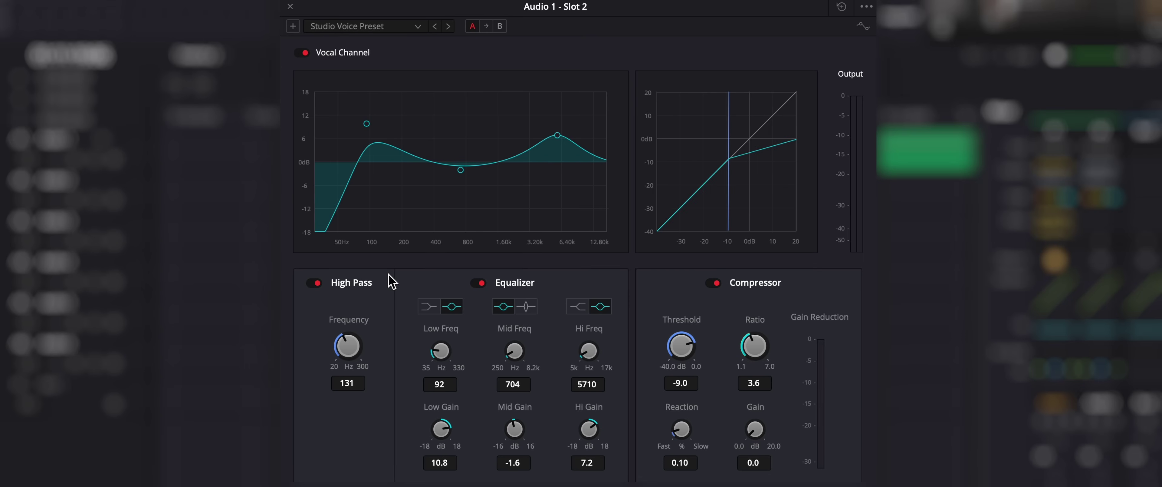
- Toggle the high pass filter off and on to compare, leaving it enabled
{"action": "left_click", "coordinate": [318, 283]}
{"action": "left_click", "coordinate": [318, 283]}
{"action": "left_click", "coordinate": [318, 283]}
{"action": "left_click", "coordinate": [318, 283]}
{"action": "left_click", "coordinate": [318, 282]}
{"action": "left_click", "coordinate": [318, 283]}
- Lower and retune the mid band, raise the high band's frequency, and start saving the preset
{"action": "mouse_move", "coordinate": [460, 170]}
{"action": "left_mouse_down"}
{"action": "mouse_move", "coordinate": [464, 192]}
{"action": "mouse_move", "coordinate": [468, 174]}
{"action": "left_mouse_up"}
{"action": "mouse_move", "coordinate": [558, 135]}
{"action": "left_mouse_down"}
{"action": "mouse_move", "coordinate": [563, 175]}
{"action": "mouse_move", "coordinate": [558, 135]}
{"action": "left_mouse_up"}
{"action": "left_click_drag", "start_coordinate": [466, 173], "coordinate": [470, 162]}
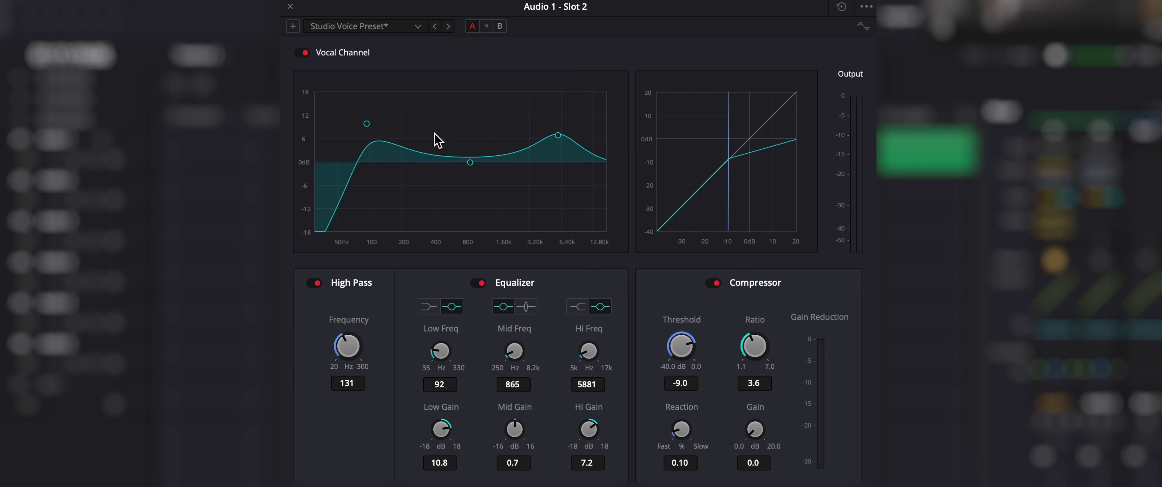
{"action": "left_click", "coordinate": [293, 27]}
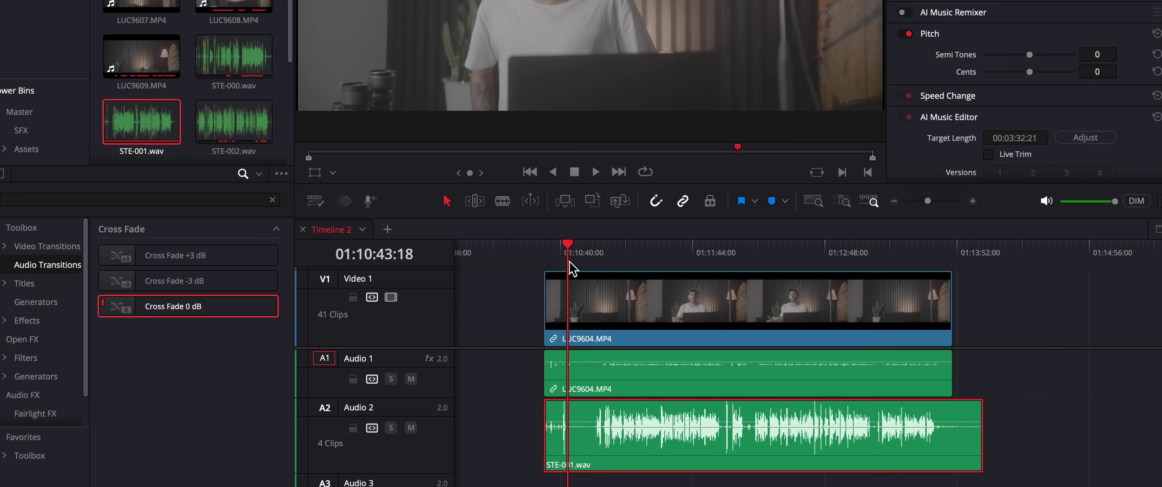
- Auto-align STE-001.wav with LUC9604.MP4 using Timecode sync
{"action": "key", "text": "ctrl+equal"}
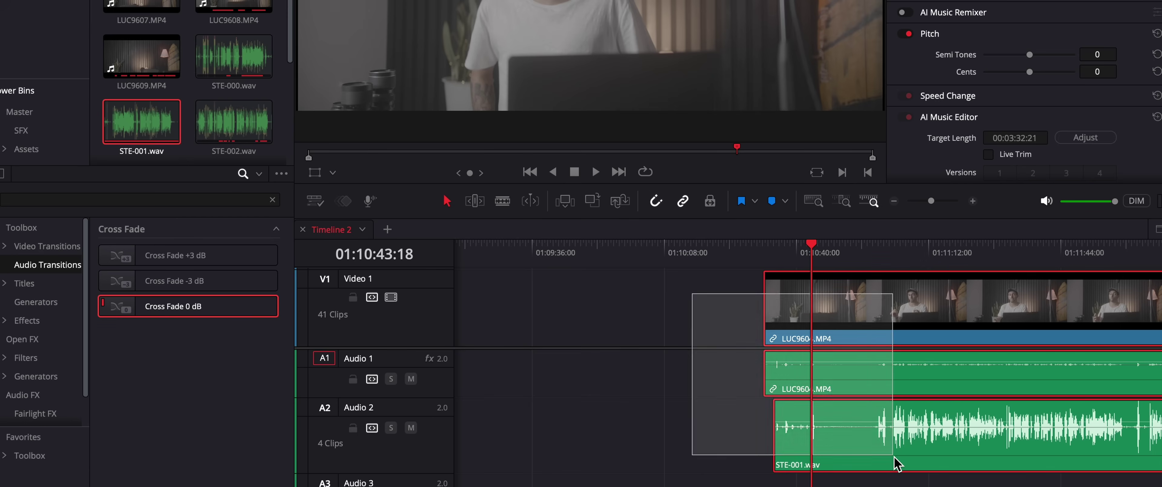
{"action": "right_click", "coordinate": [896, 463]}
{"action": "left_click", "coordinate": [943, 237]}
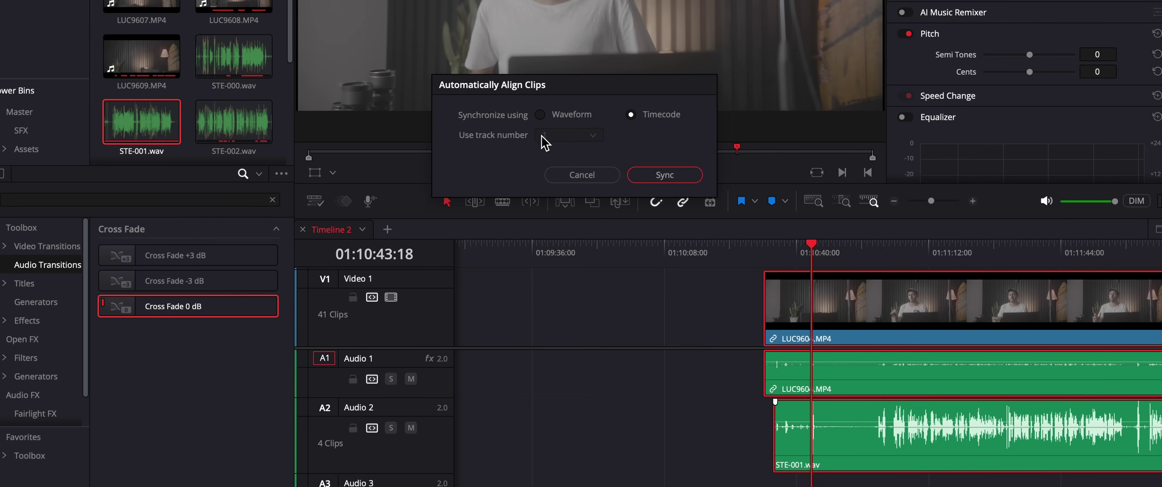
{"action": "left_click", "coordinate": [662, 175]}
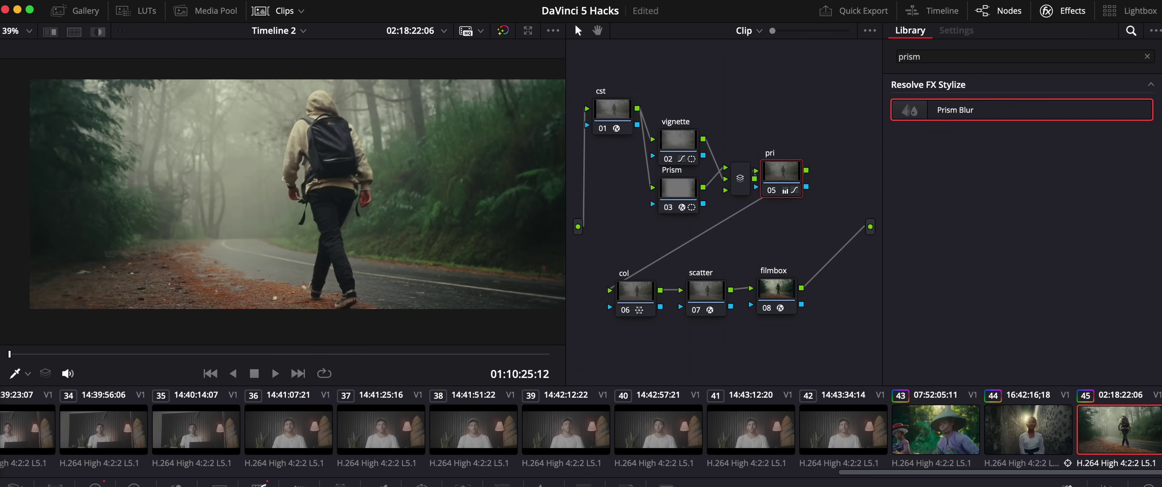
- Open the Gallery's PowerGrade 1 album and widen its album list
{"action": "left_click_drag", "start_coordinate": [849, 351], "coordinate": [573, 46]}
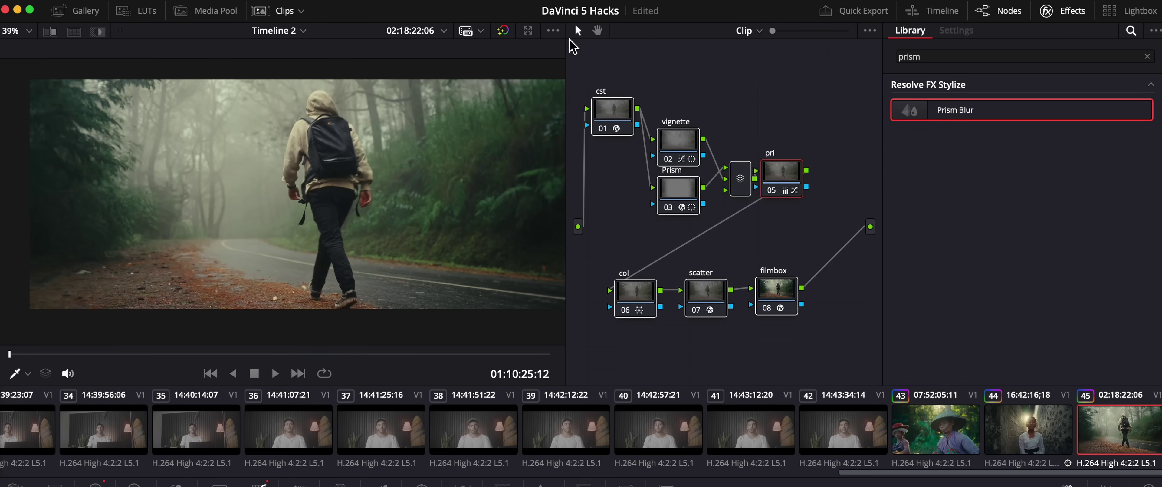
{"action": "left_click", "coordinate": [717, 78]}
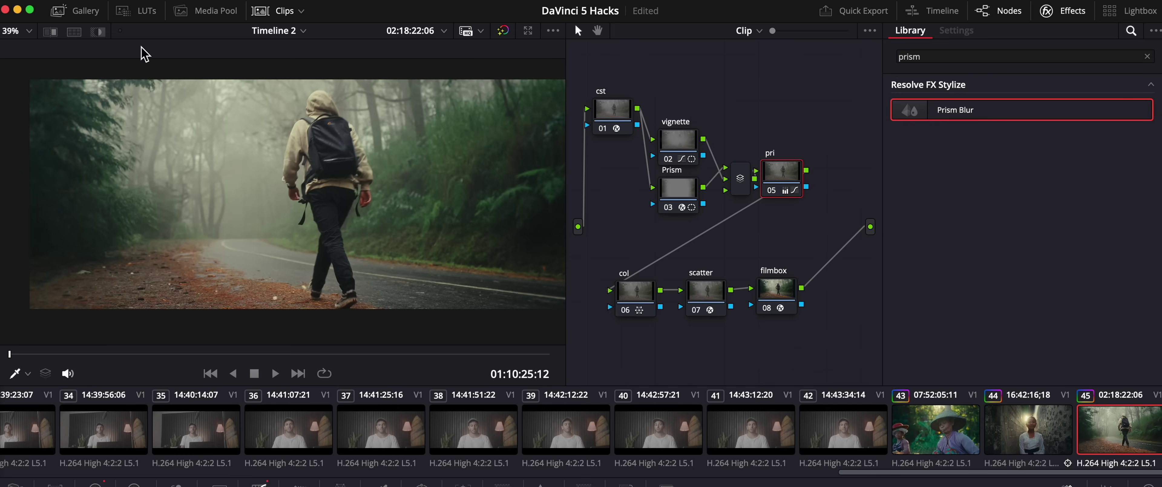
{"action": "right_click", "coordinate": [348, 208]}
{"action": "left_click", "coordinate": [135, 8]}
{"action": "left_click", "coordinate": [74, 10]}
{"action": "left_click", "coordinate": [27, 70]}
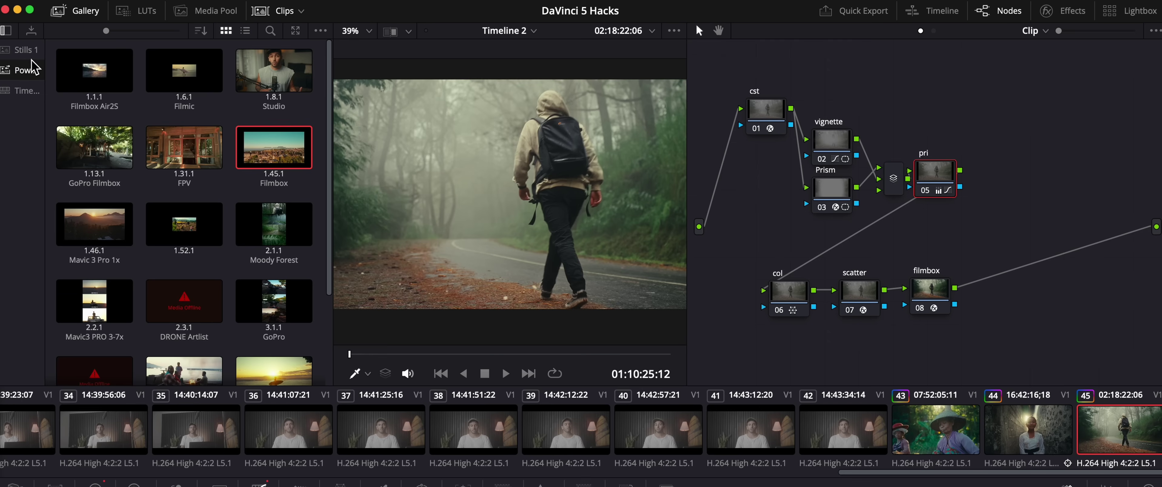
{"action": "scroll", "coordinate": [211, 308], "scroll_direction": "down", "scroll_amount": 3}
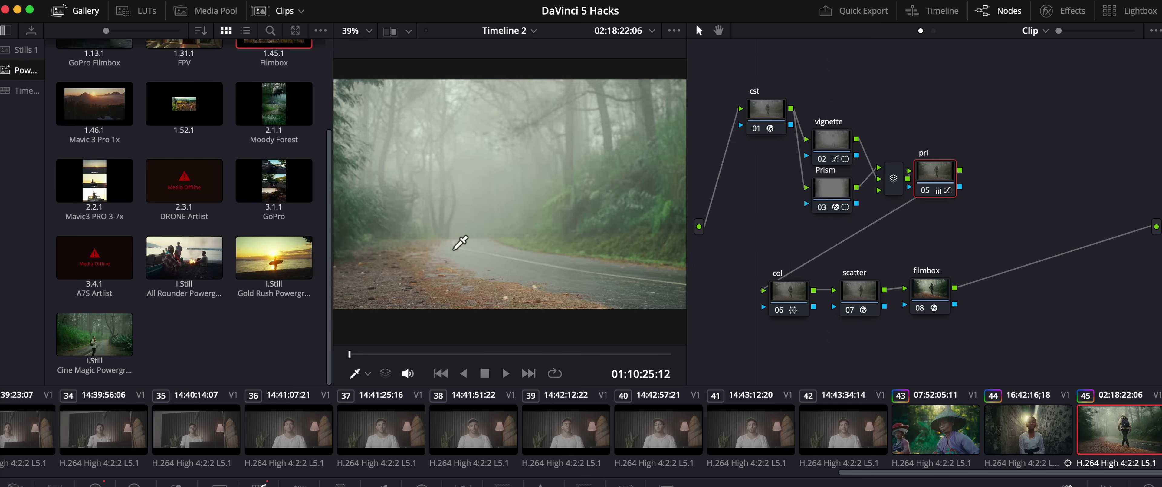
{"action": "left_click_drag", "start_coordinate": [47, 172], "coordinate": [90, 175]}
- Grab a still labelled NEW LOOK, then reset the grade and reapply the still to the clip
{"action": "key", "text": "super+alt+g"}
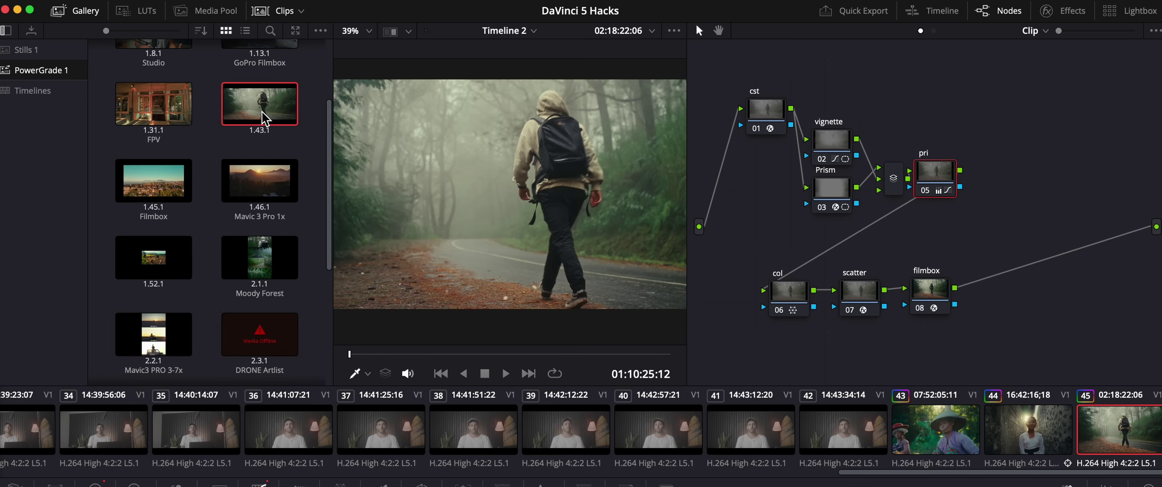
{"action": "right_click", "coordinate": [251, 97]}
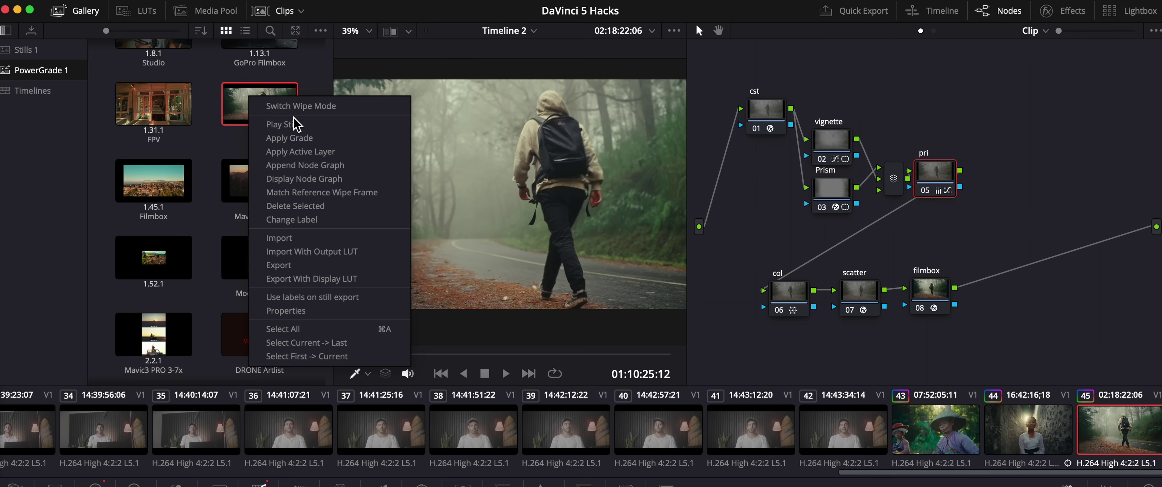
{"action": "left_click", "coordinate": [298, 219]}
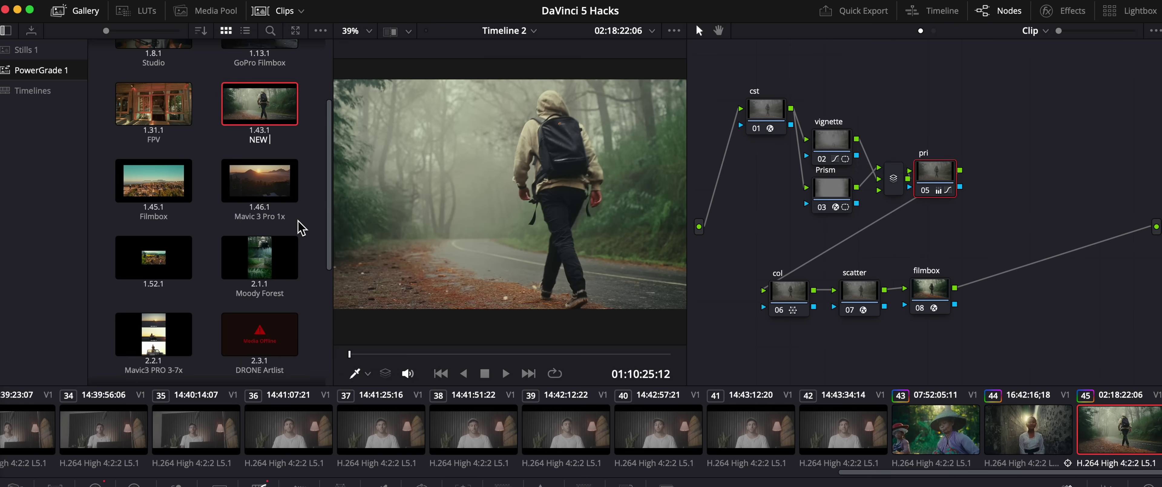
{"action": "type", "text": "NEW LOOK"}
{"action": "key", "text": "Return"}
{"action": "middle_click", "coordinate": [262, 103]}
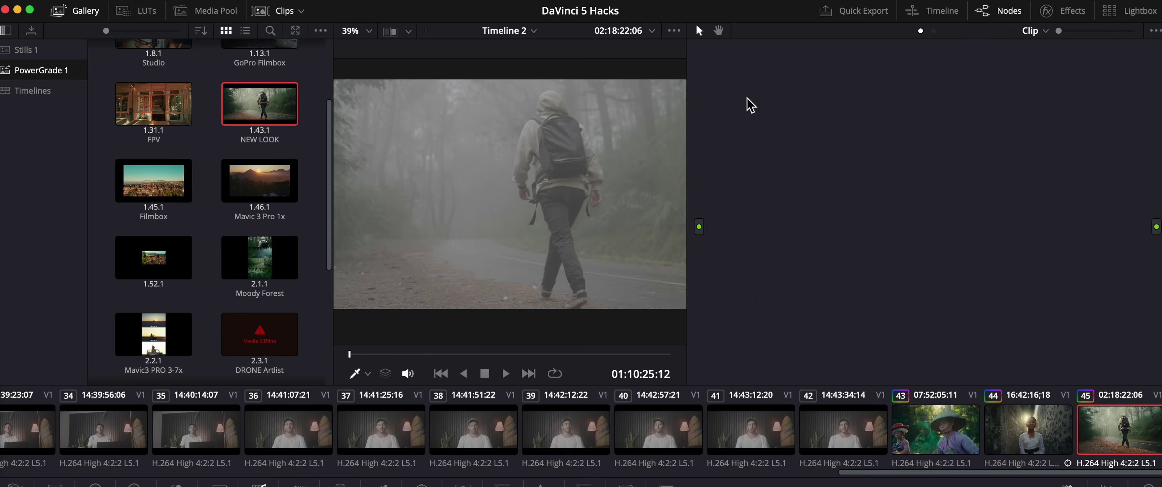
{"action": "left_click_drag", "start_coordinate": [262, 102], "coordinate": [803, 198]}
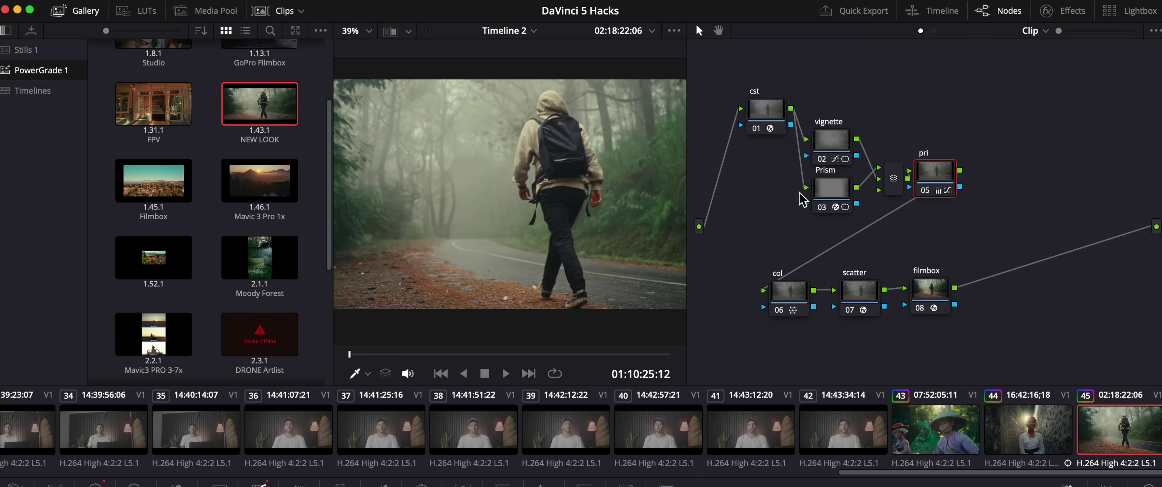